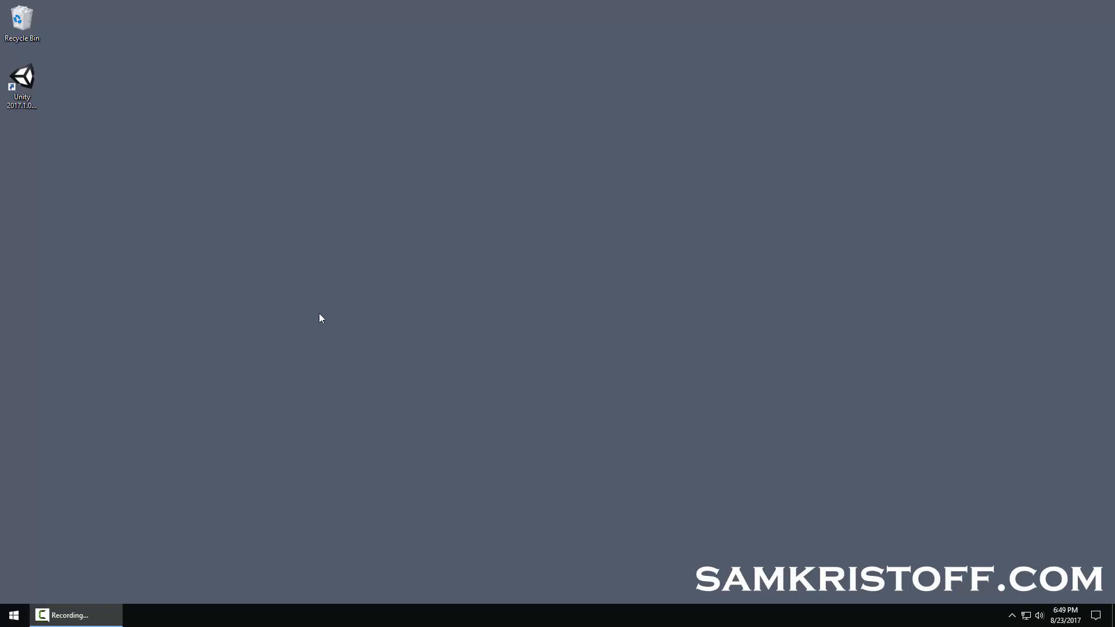
Open Google Chrome, search the web for "visual studio code" and go to the official Visual Studio Code website
click(16, 619)
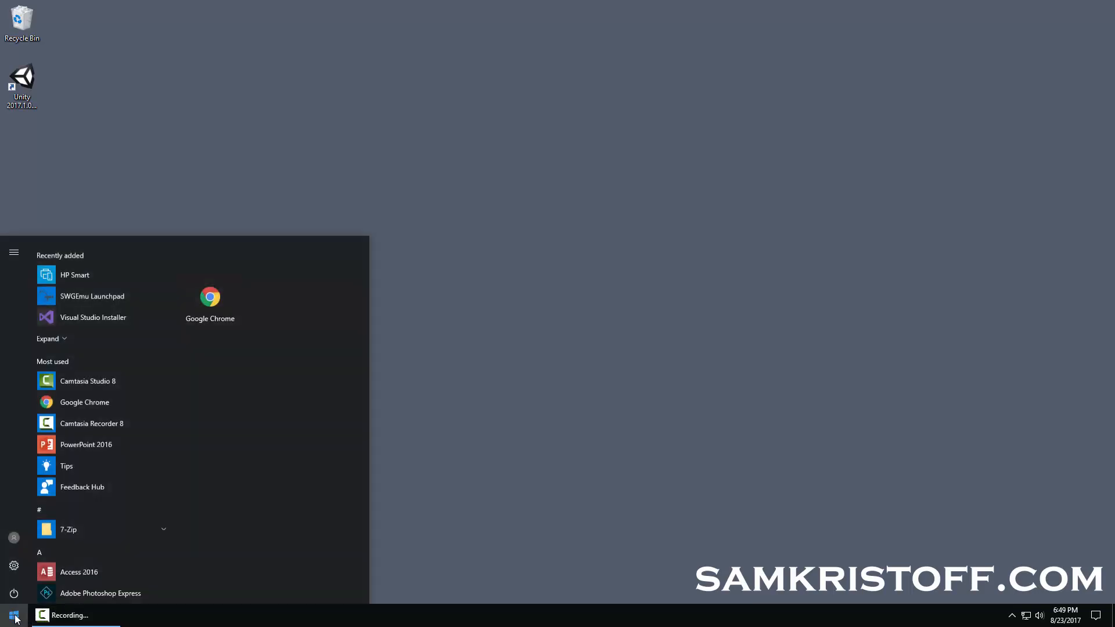
click(210, 290)
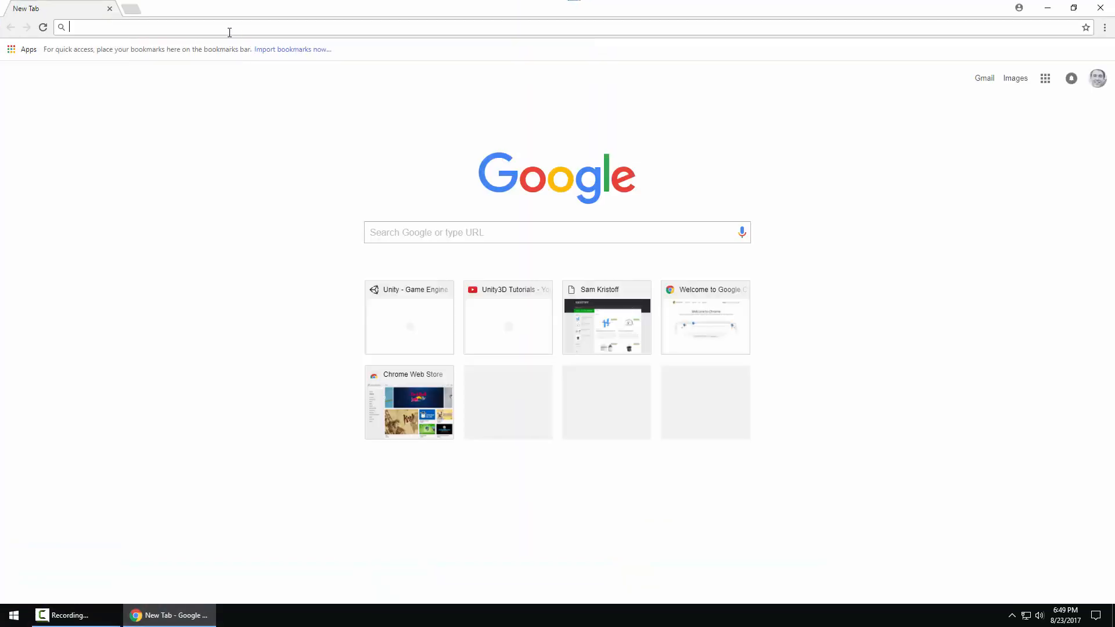
text(visu)
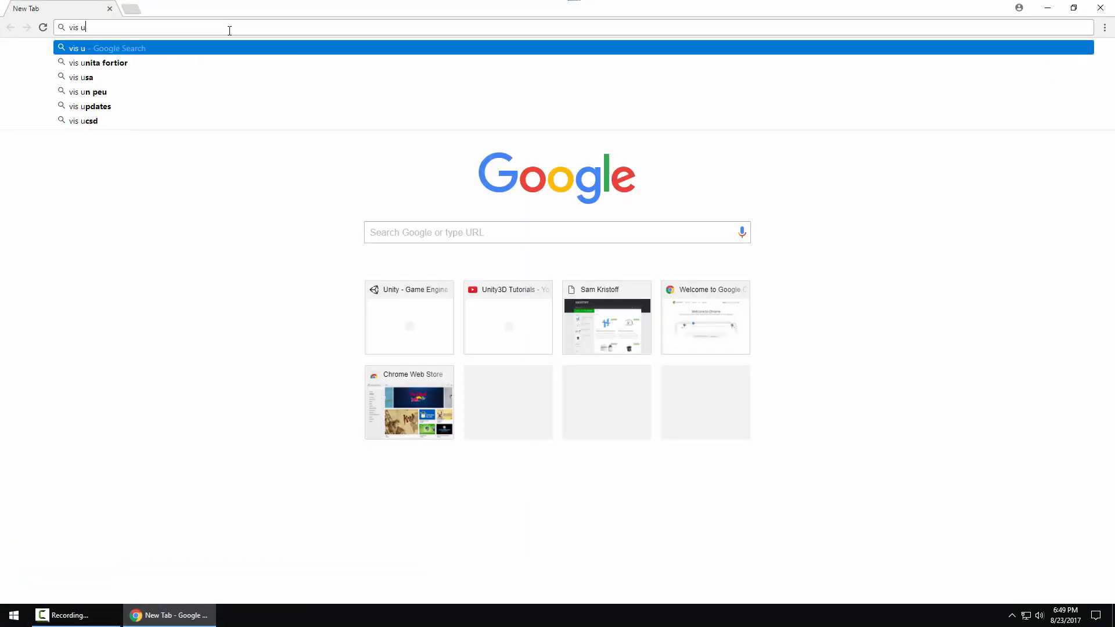
text(al s)
key(Down)
key(Return)
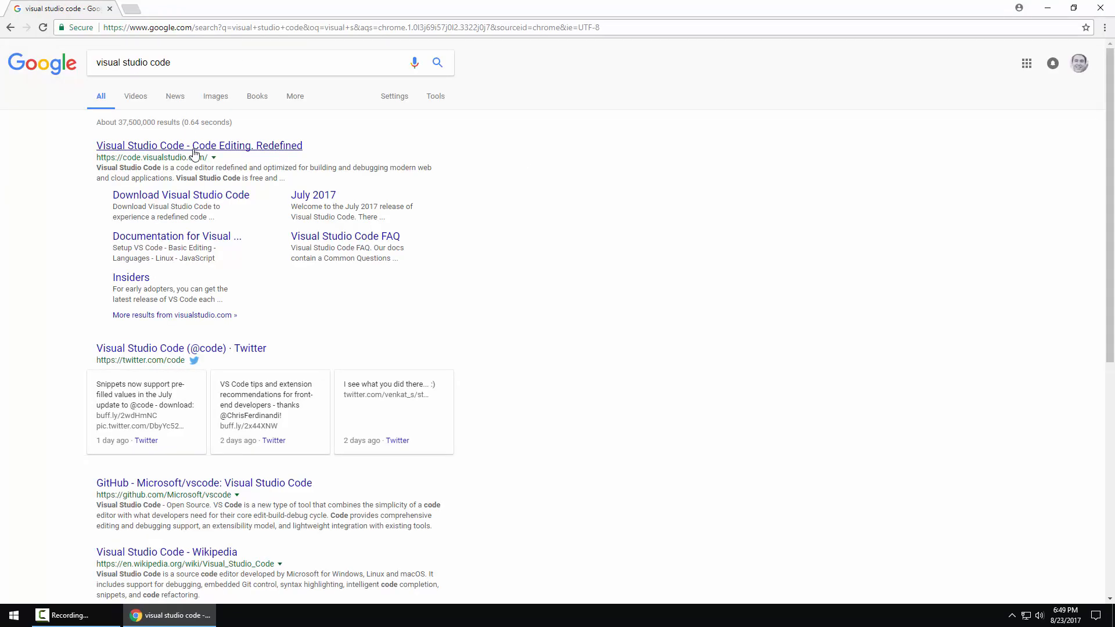
click(193, 151)
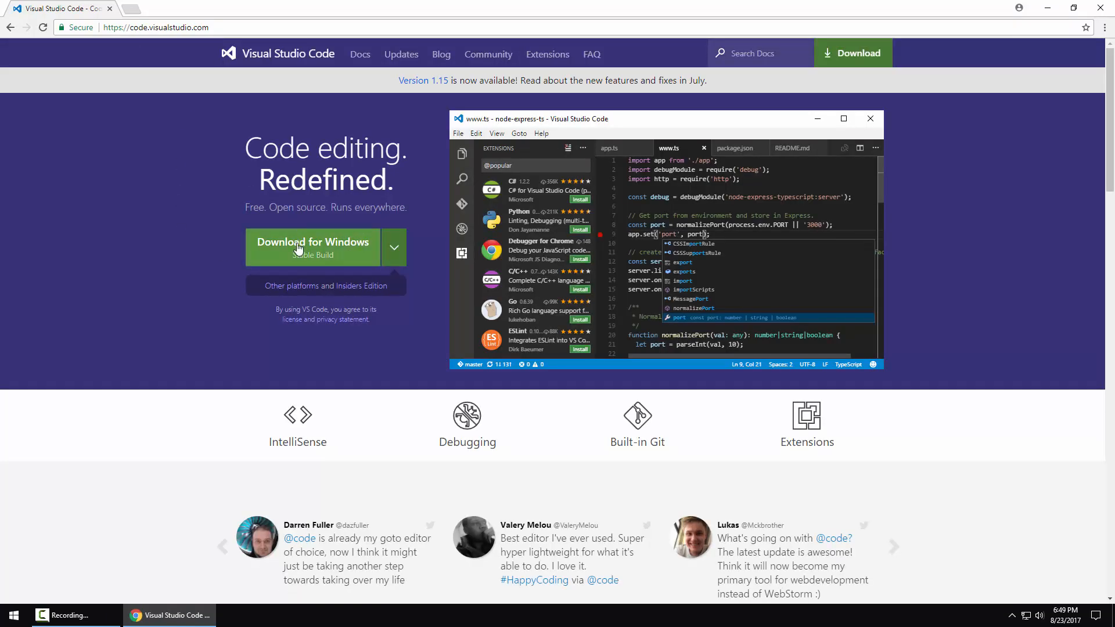
Download the stable Windows build of Visual Studio Code and run the installer, choosing to install despite the Store warning
click(349, 260)
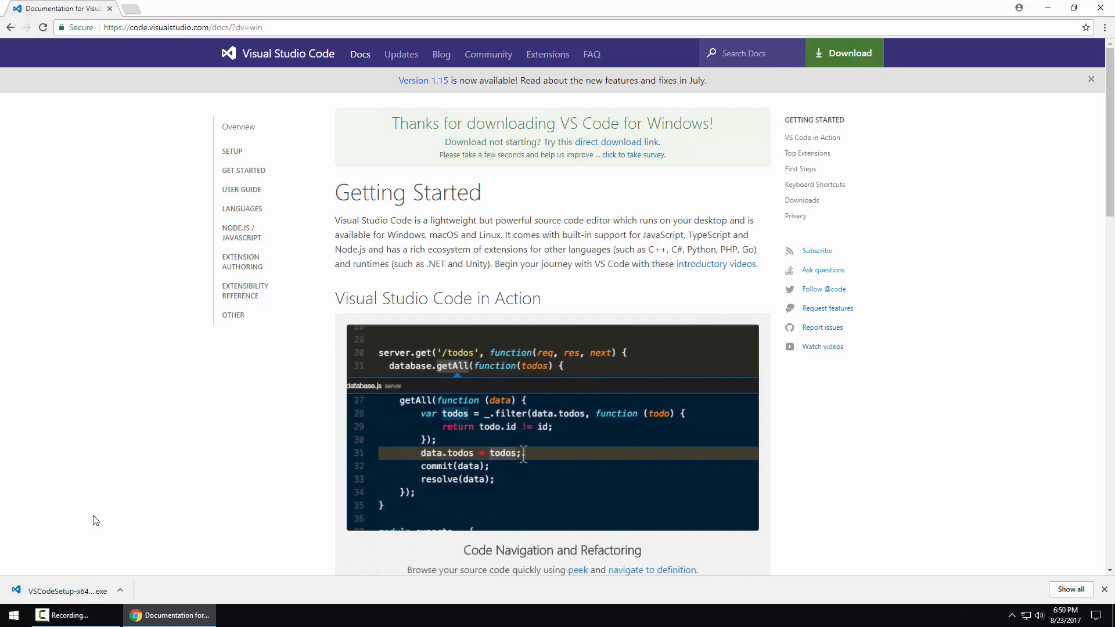
click(79, 590)
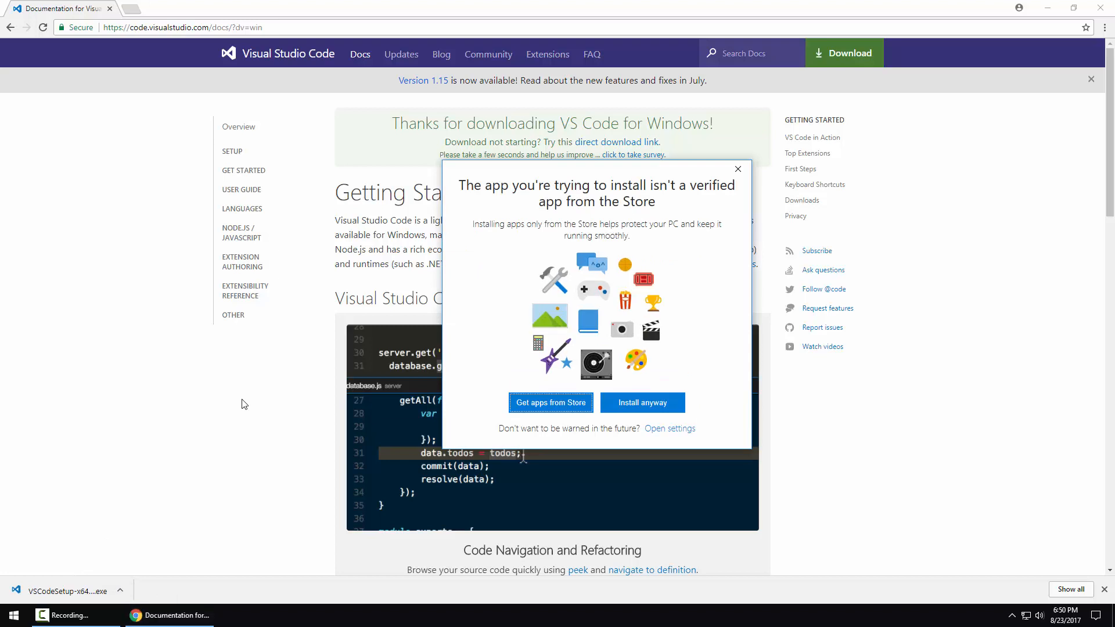
click(649, 409)
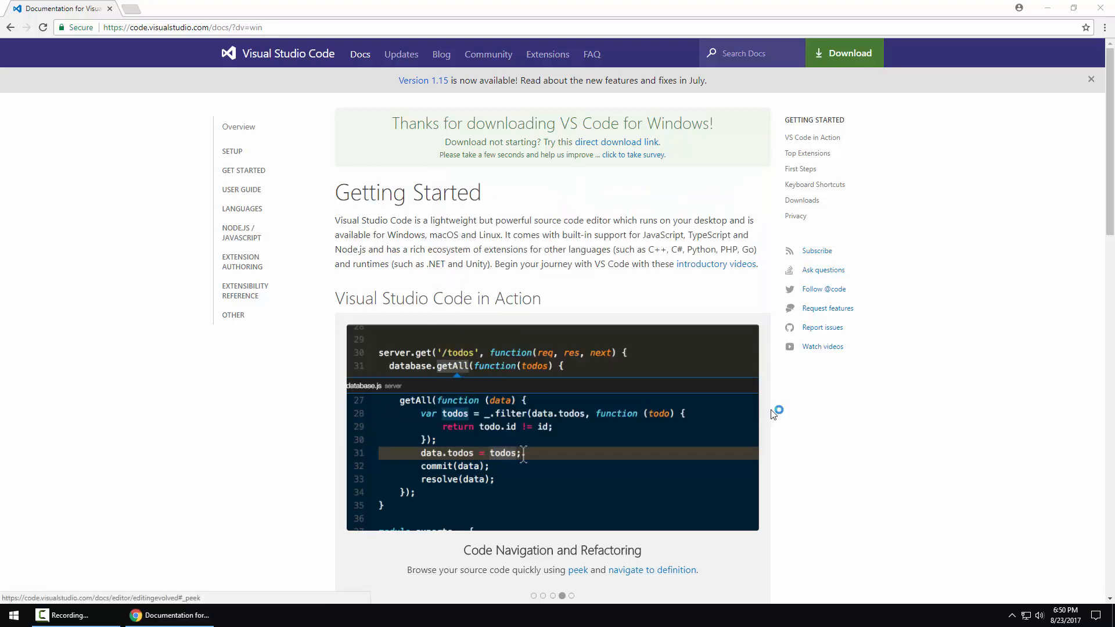
Install Visual Studio Code, accepting the license, the default folders and only the Add to PATH task, and launch it on finishing
click(624, 401)
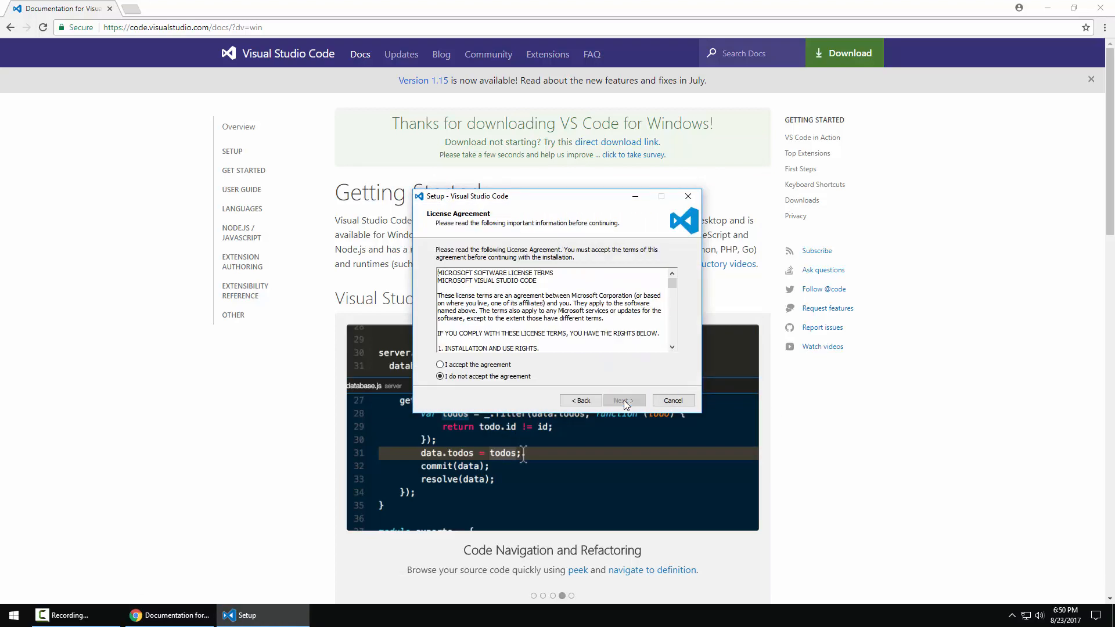
click(491, 367)
click(624, 401)
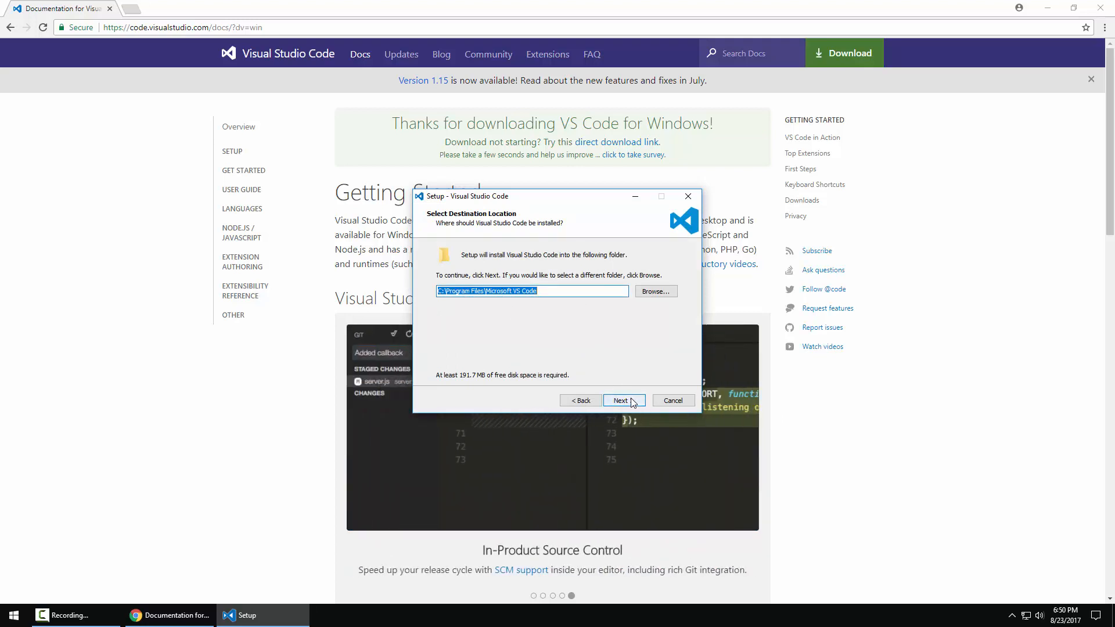
click(631, 404)
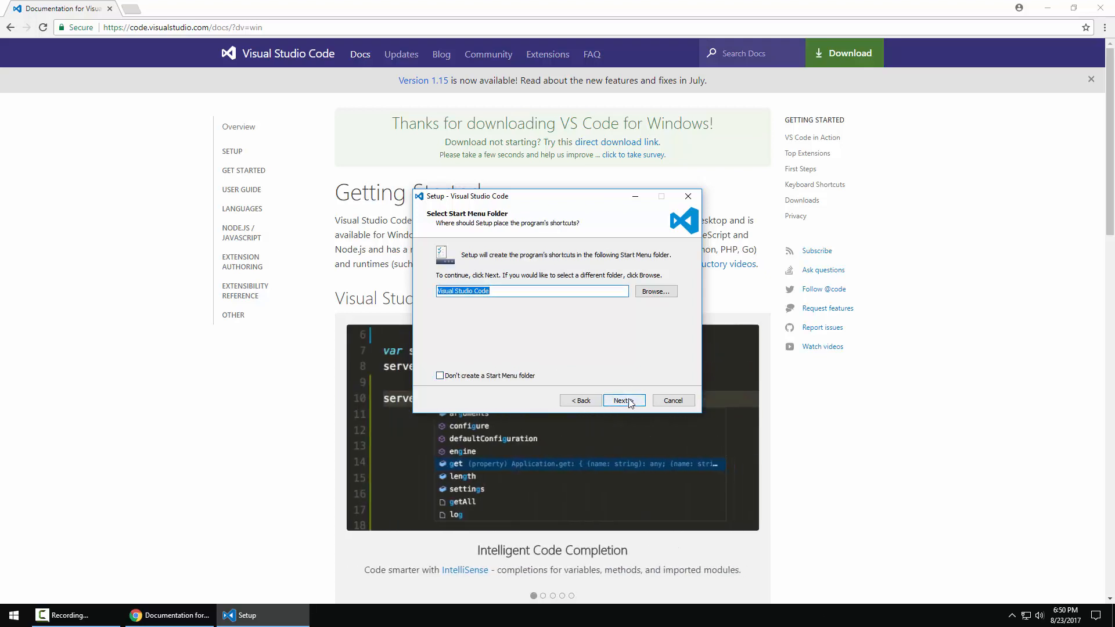
click(628, 401)
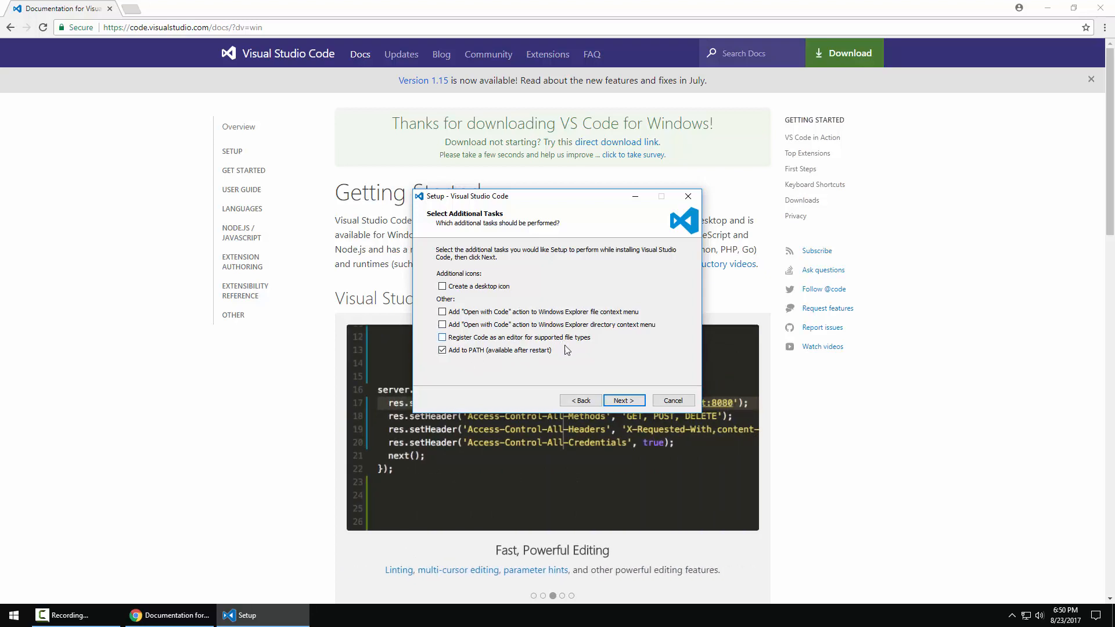
click(624, 401)
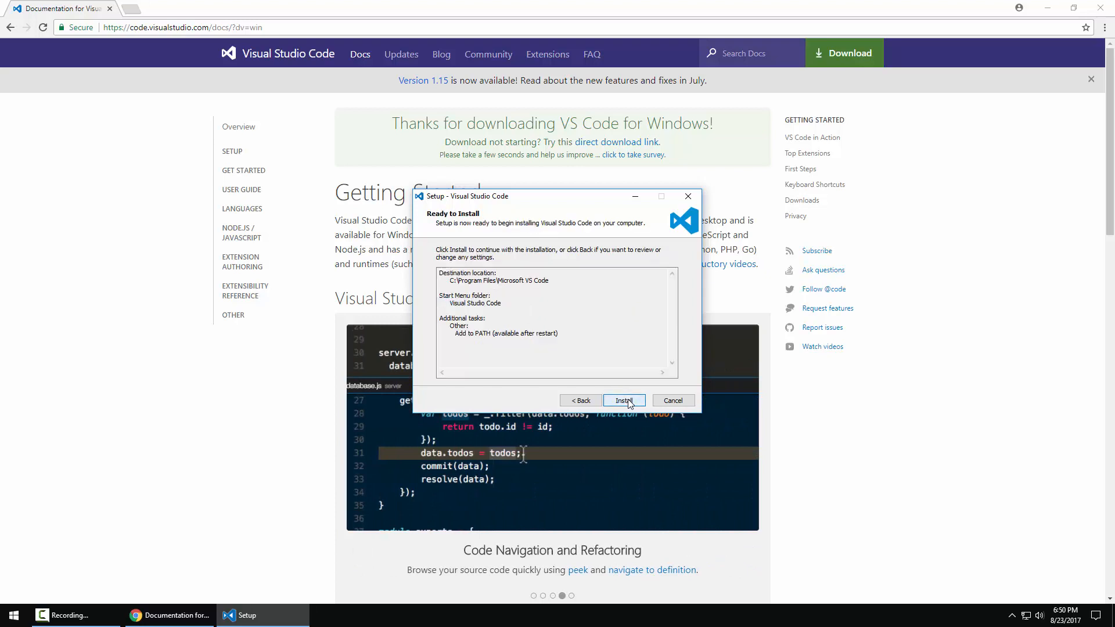
click(628, 401)
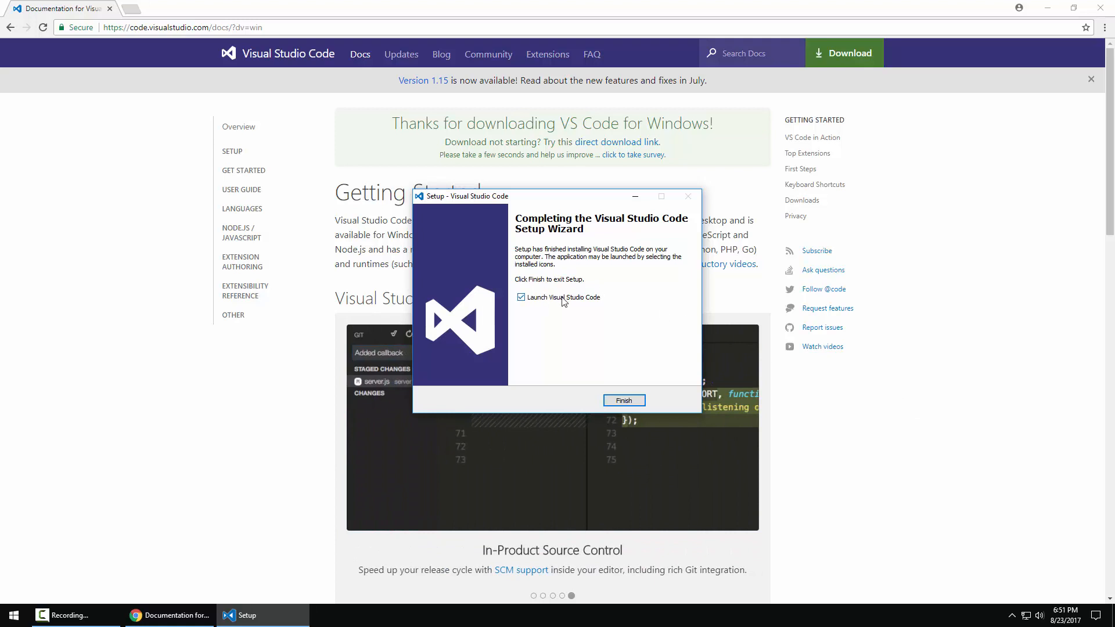
click(625, 401)
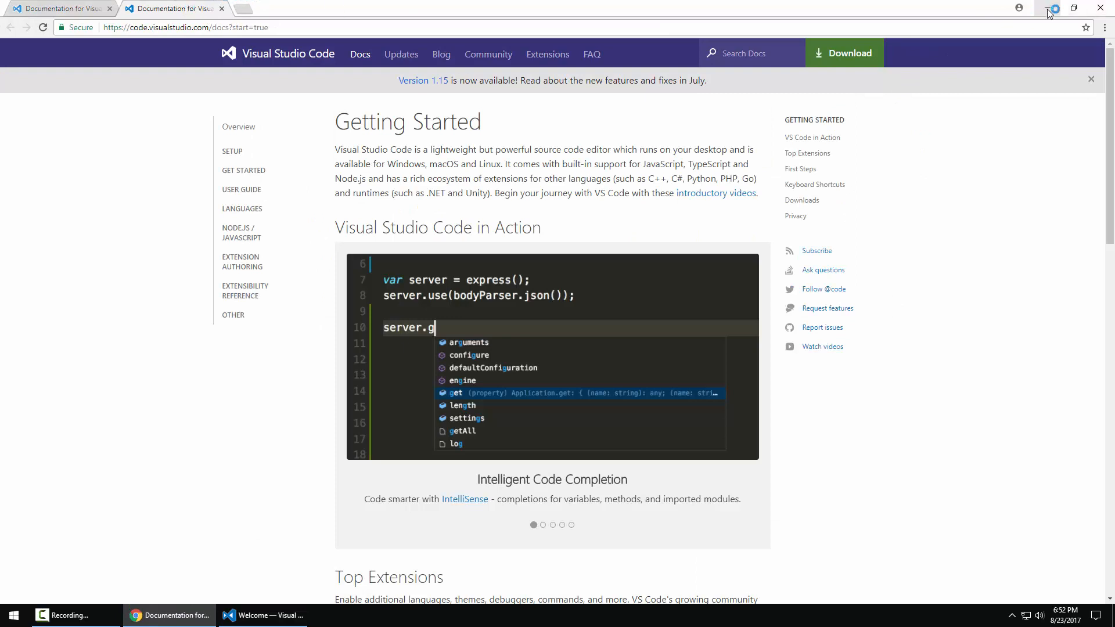
Minimize the browser and show the extensions list in a maximized Visual Studio Code window
click(1050, 10)
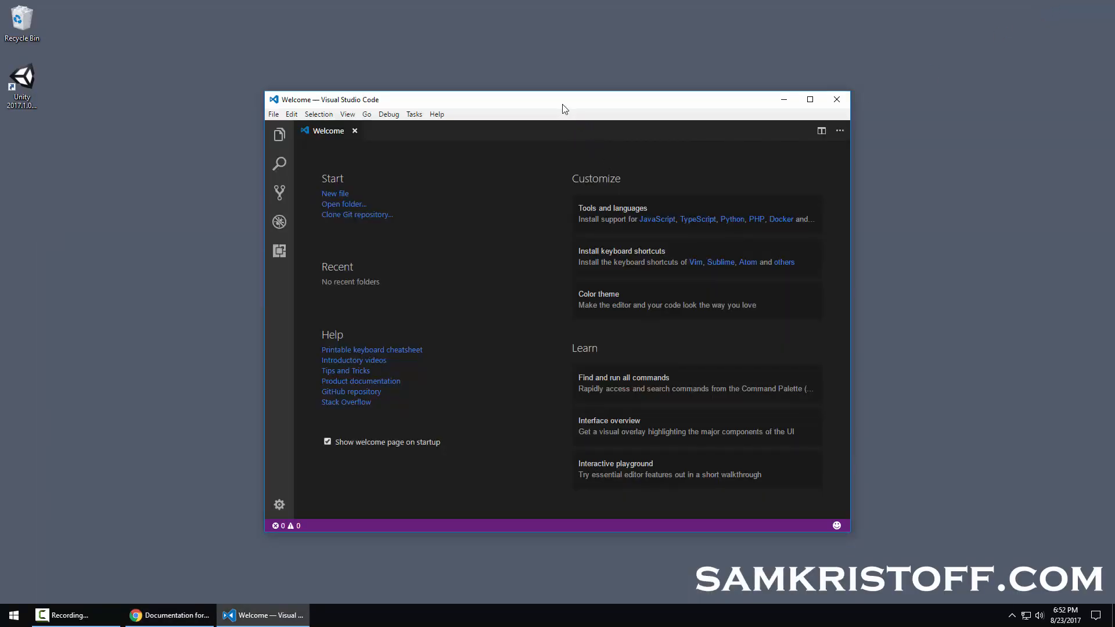
drag(564, 103, 558, 91)
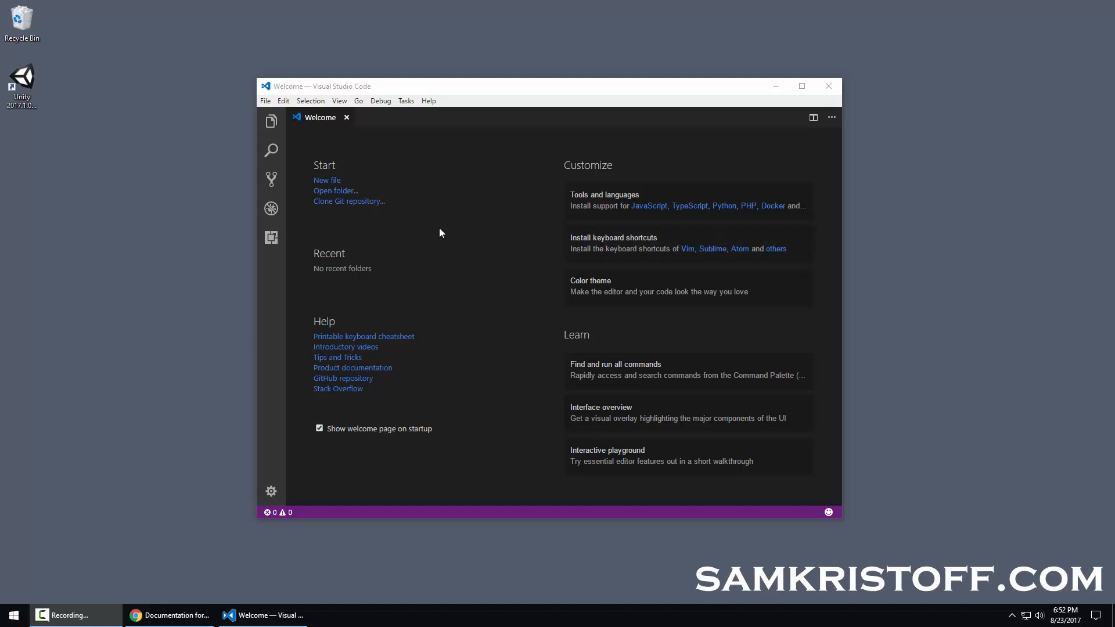
click(272, 239)
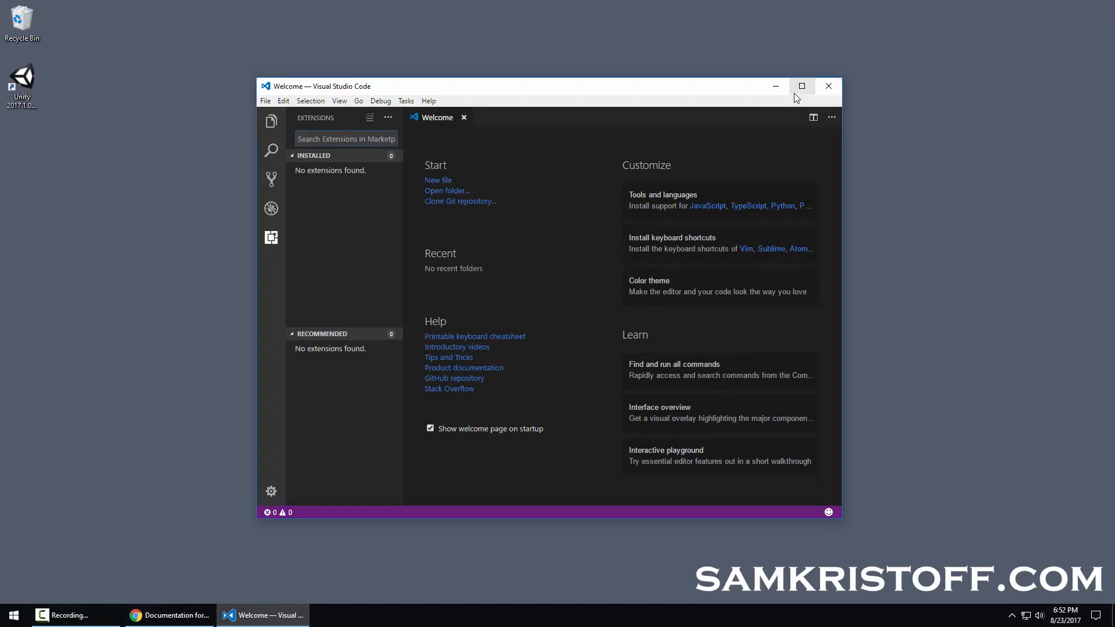
click(802, 89)
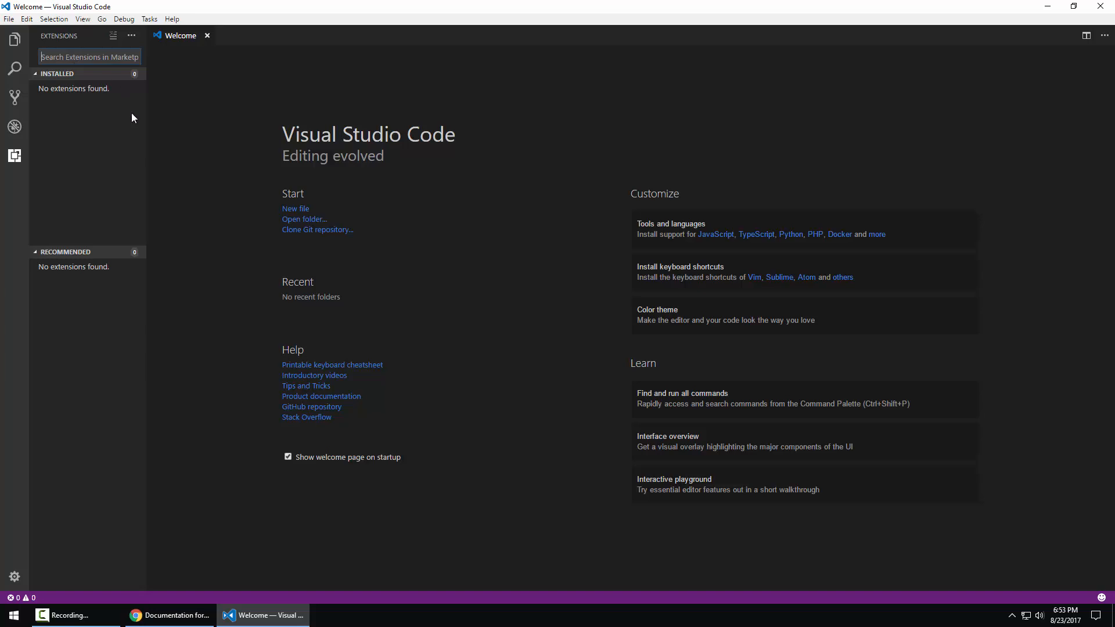
Search the marketplace for "c#", then install Microsoft's C# extension and reload the window to activate it
text(c)
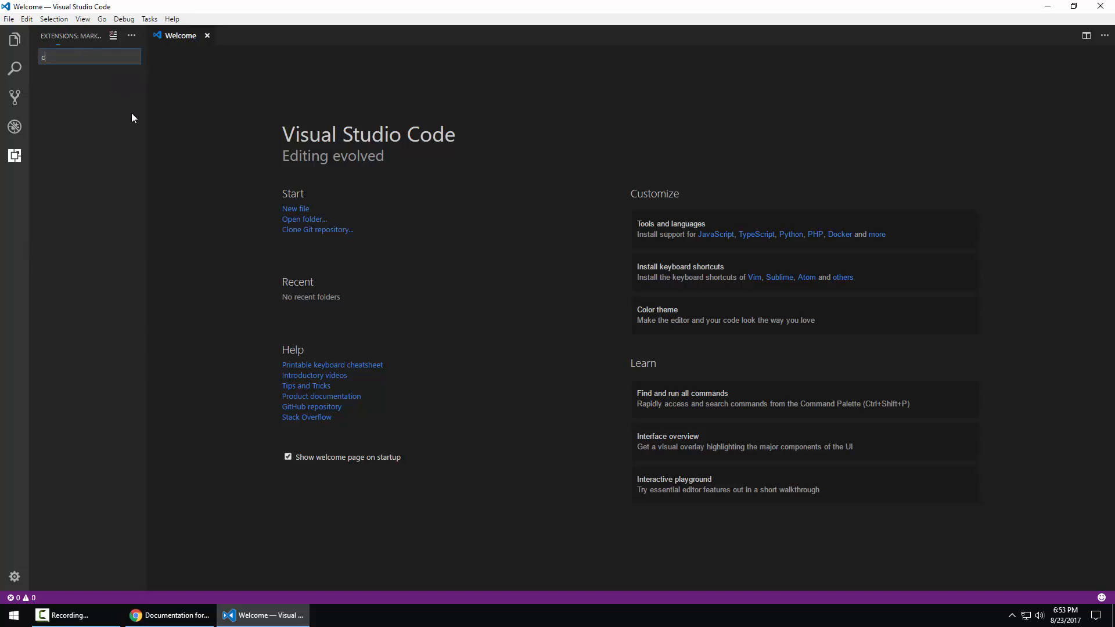
text(#)
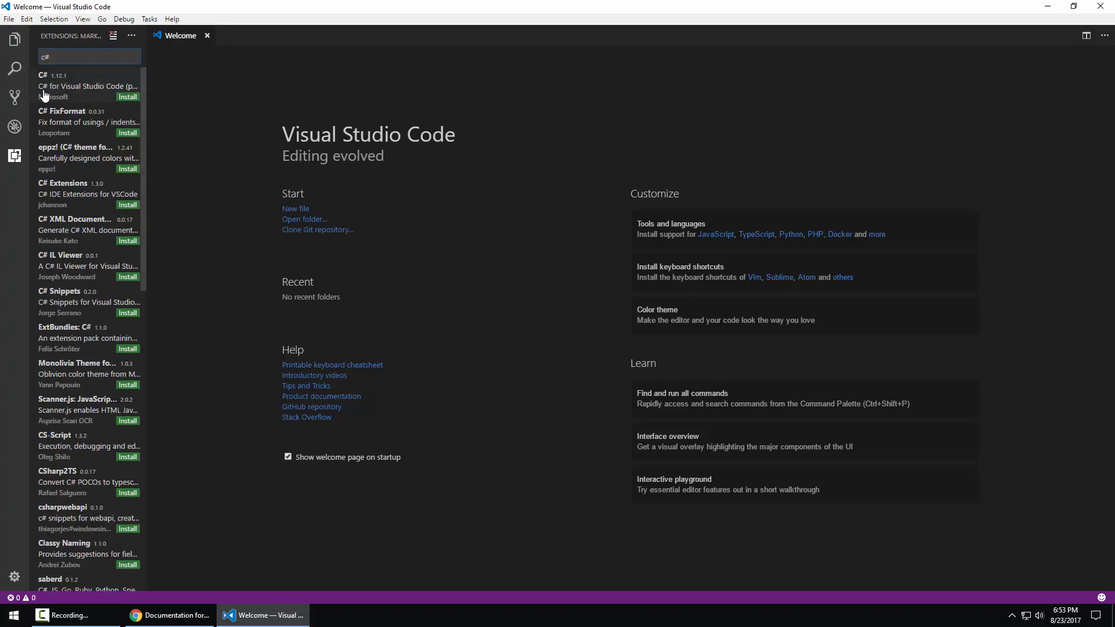
drag(145, 106, 257, 112)
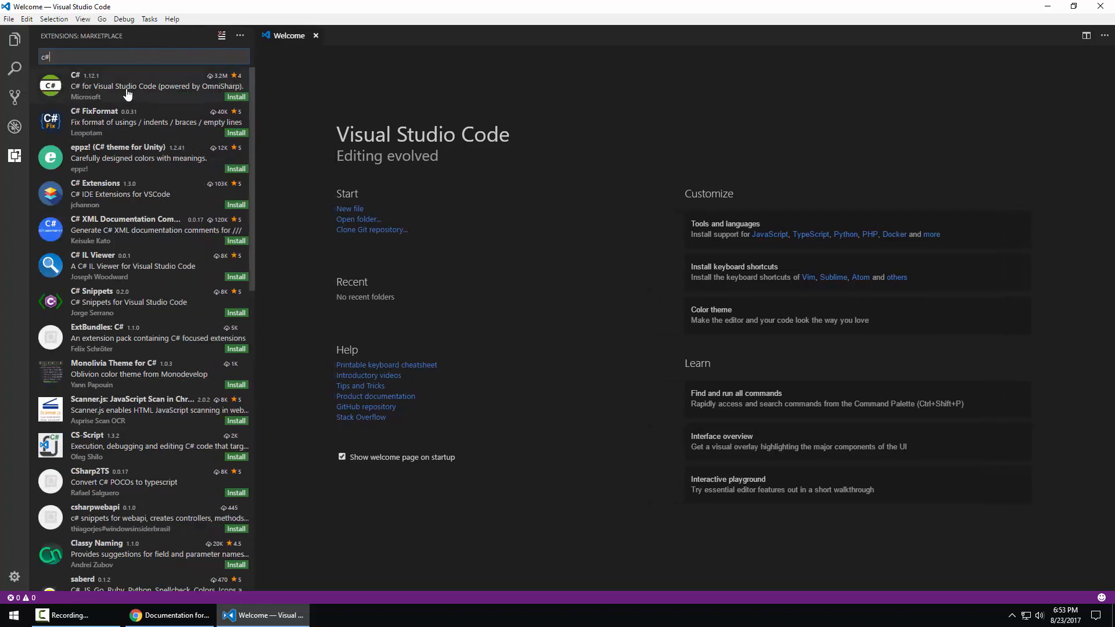
click(238, 97)
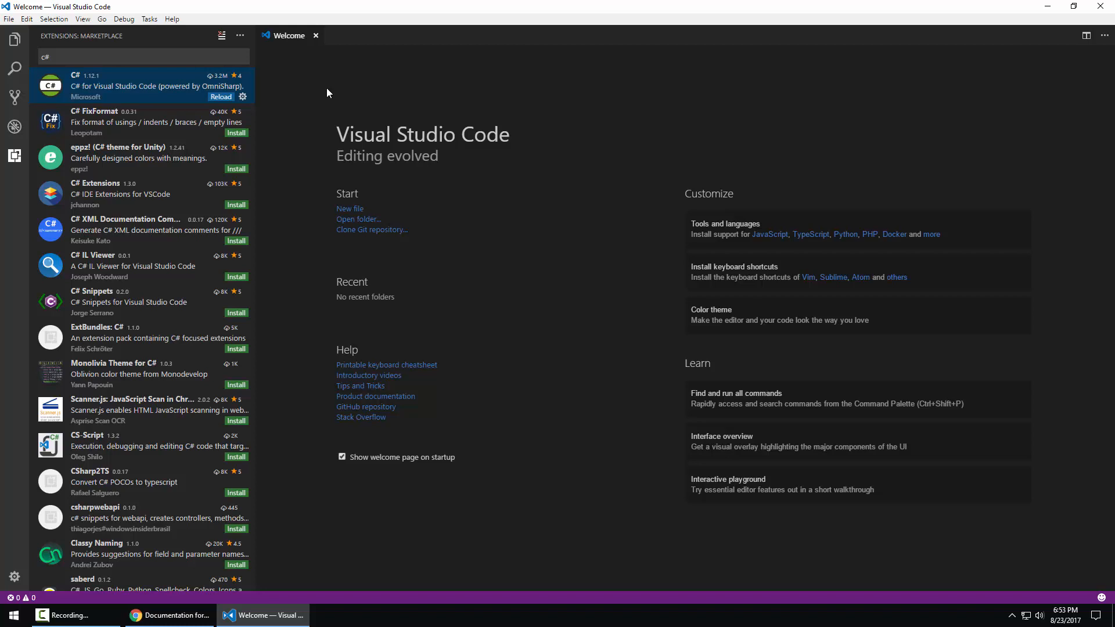
click(223, 103)
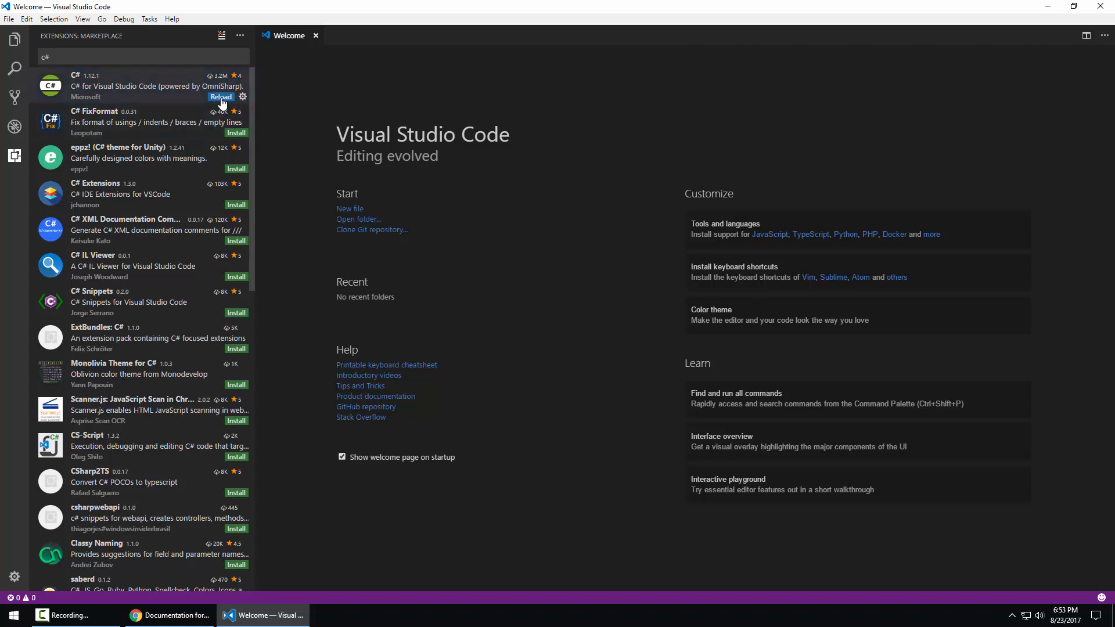
click(221, 97)
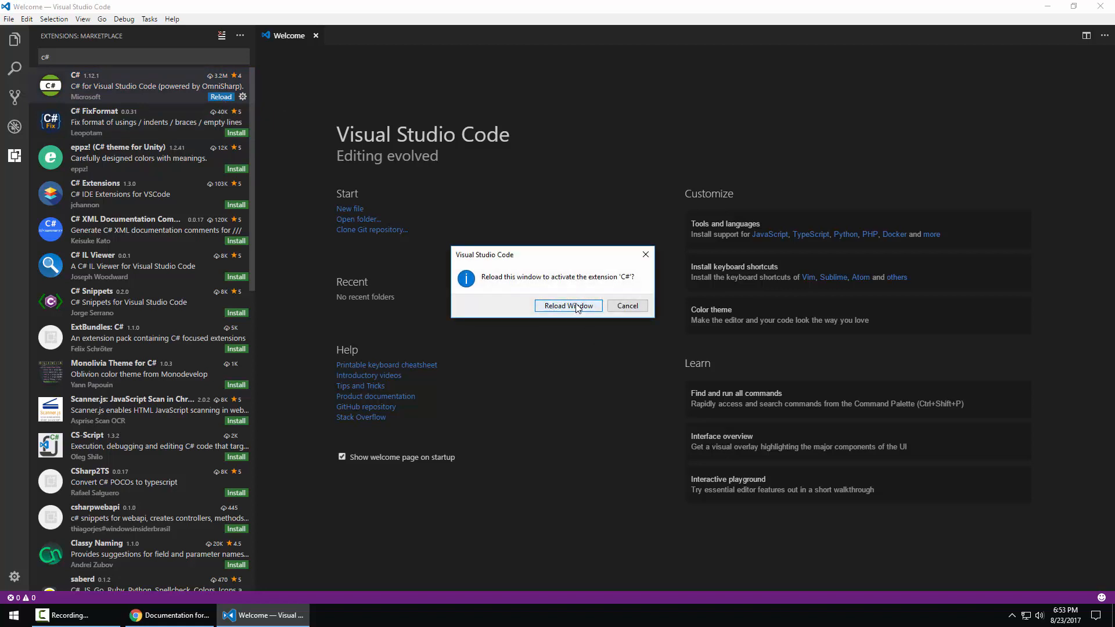
click(576, 308)
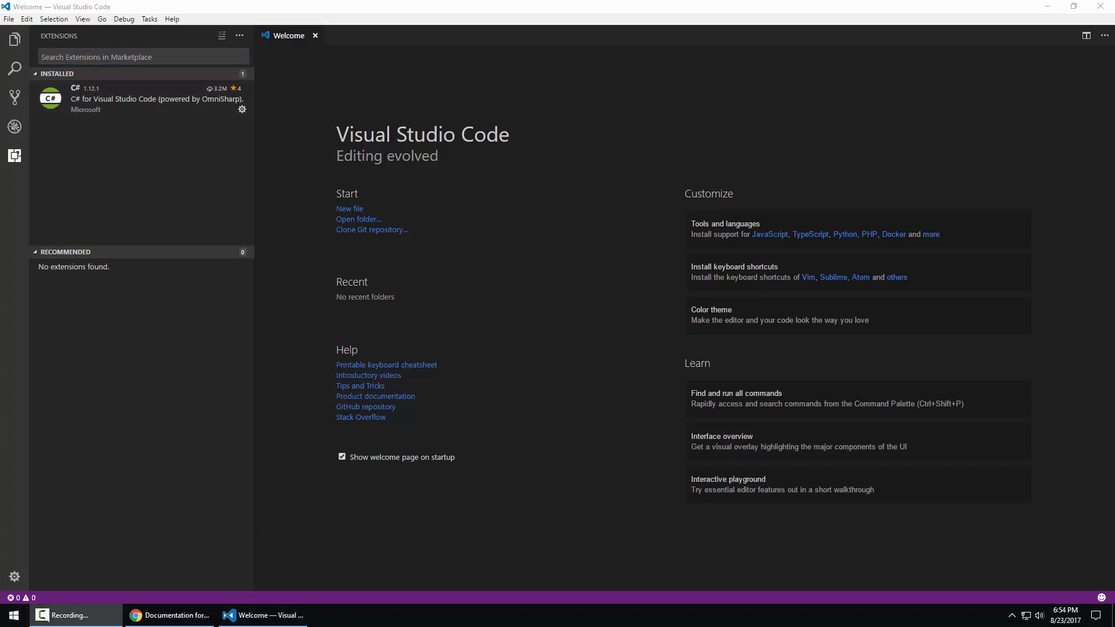
Search the marketplace for "unity", then install the Debugger for Unity extension and reload the window to activate it
click(153, 57)
text(unity)
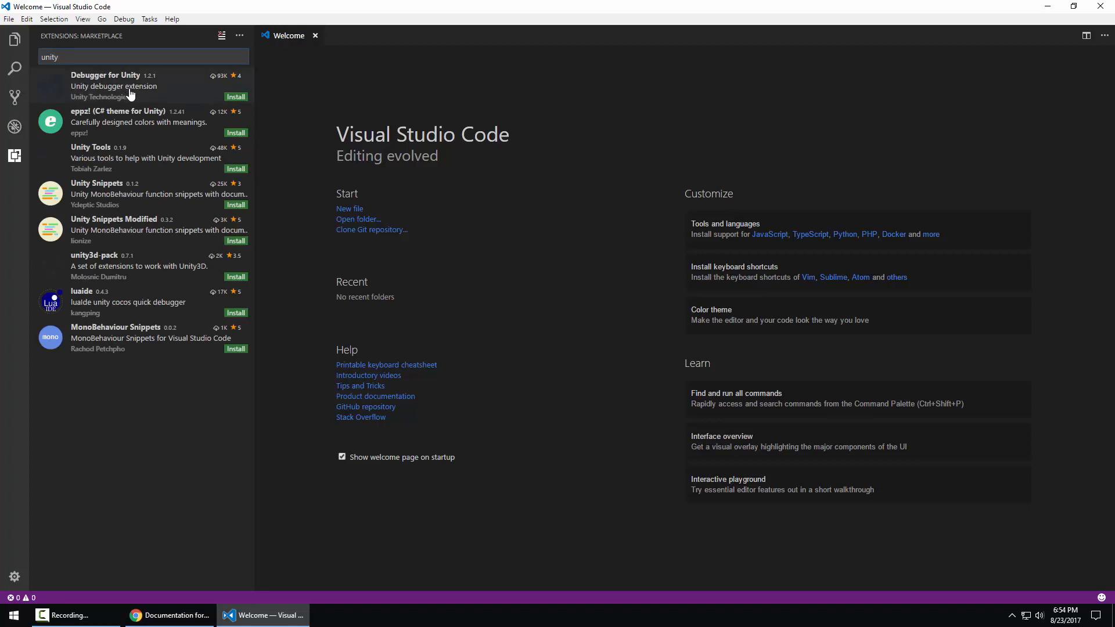
click(236, 98)
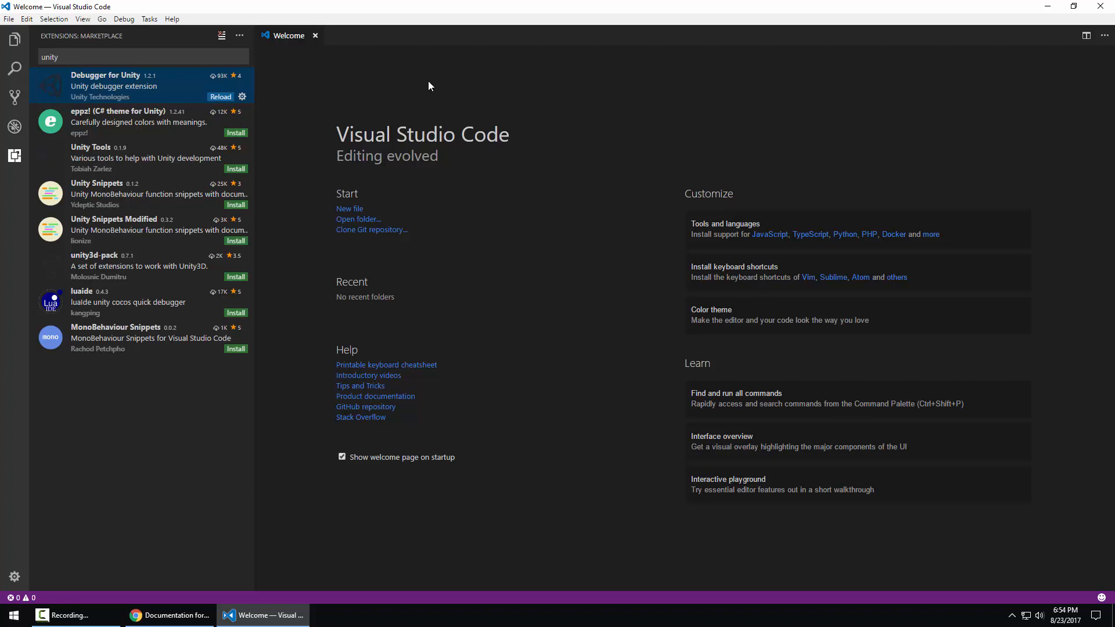
click(221, 97)
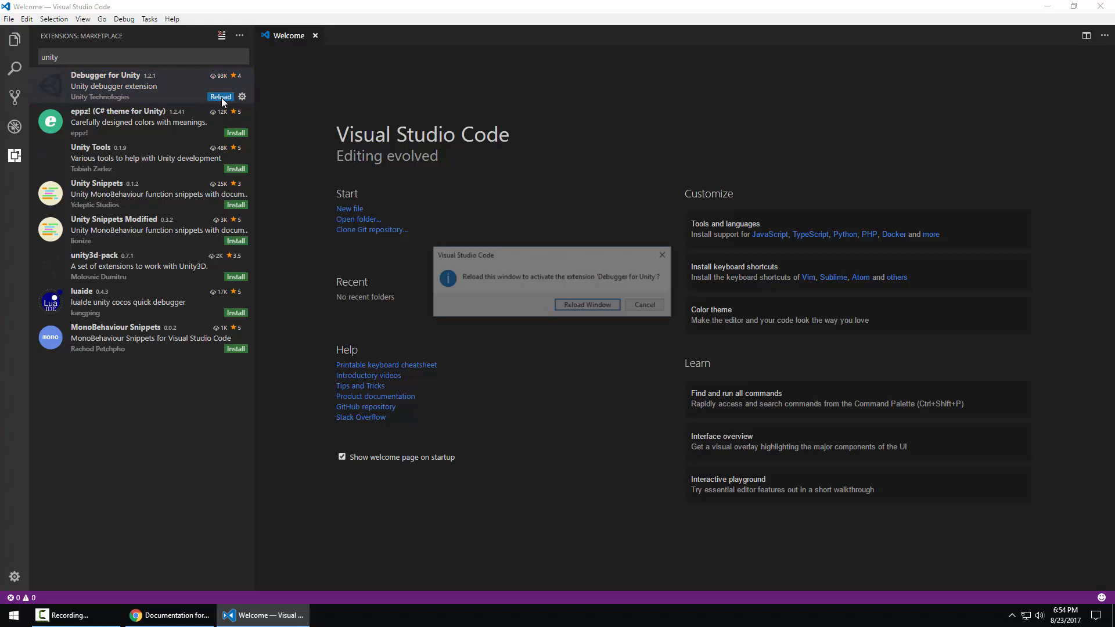
click(588, 307)
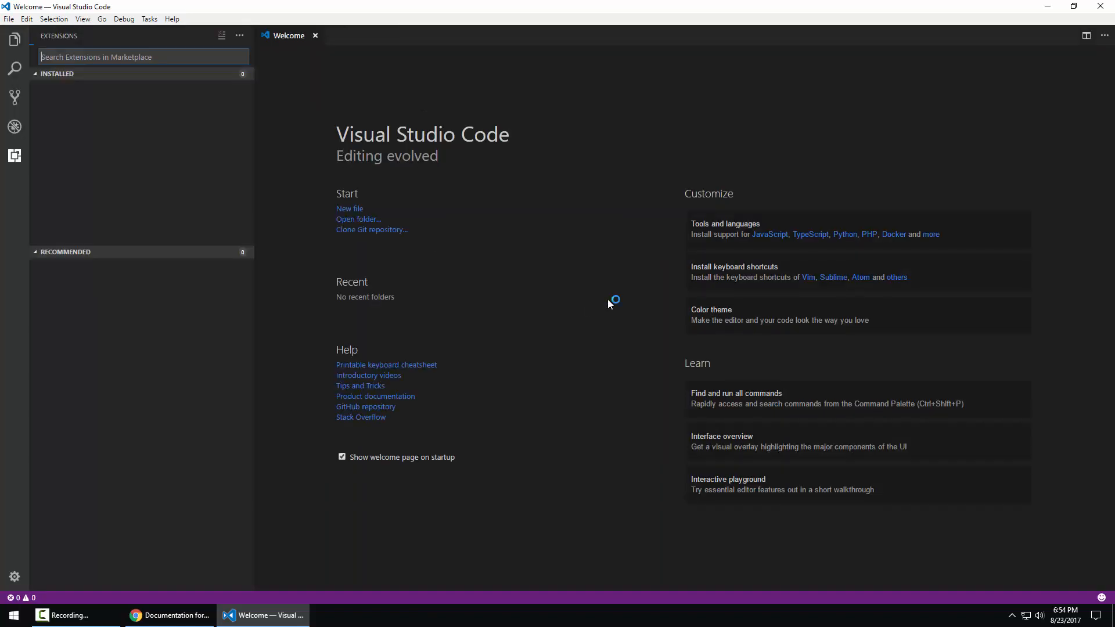